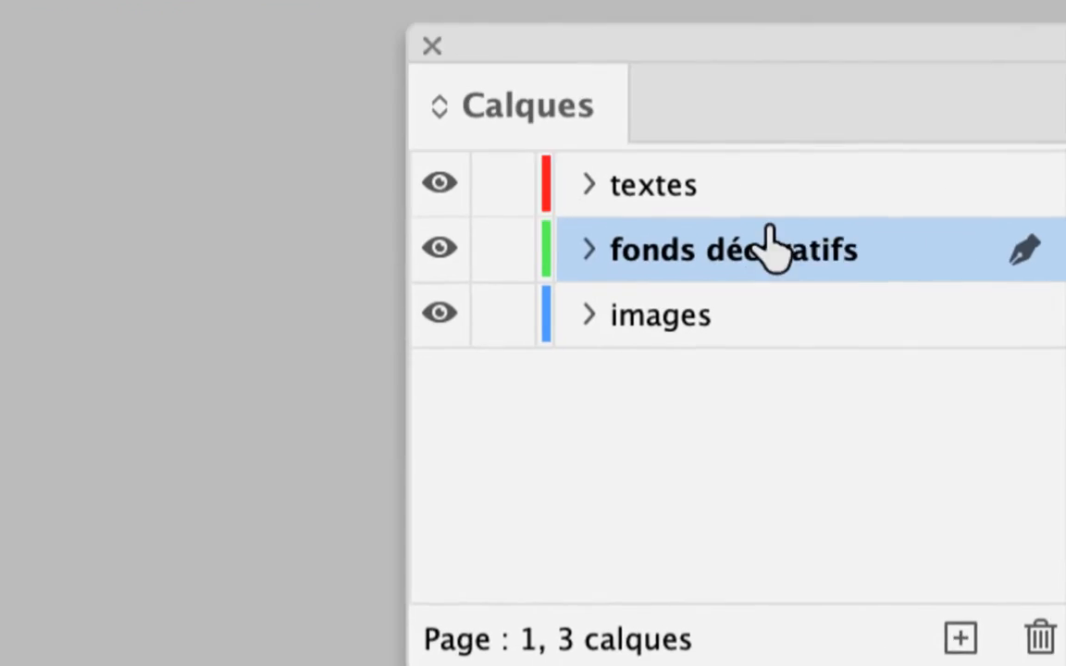
Step: Make the textes layer active and choose the Type tool, with the Tools and Layers panels moved nearer the page
click(1027, 176)
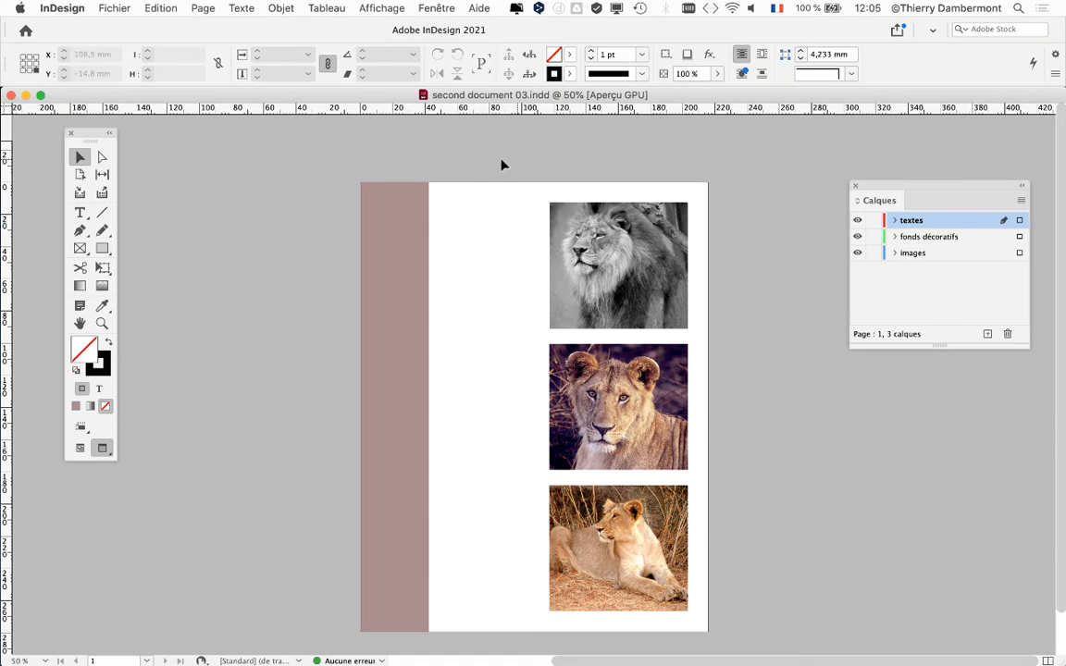
drag(78, 133, 296, 159)
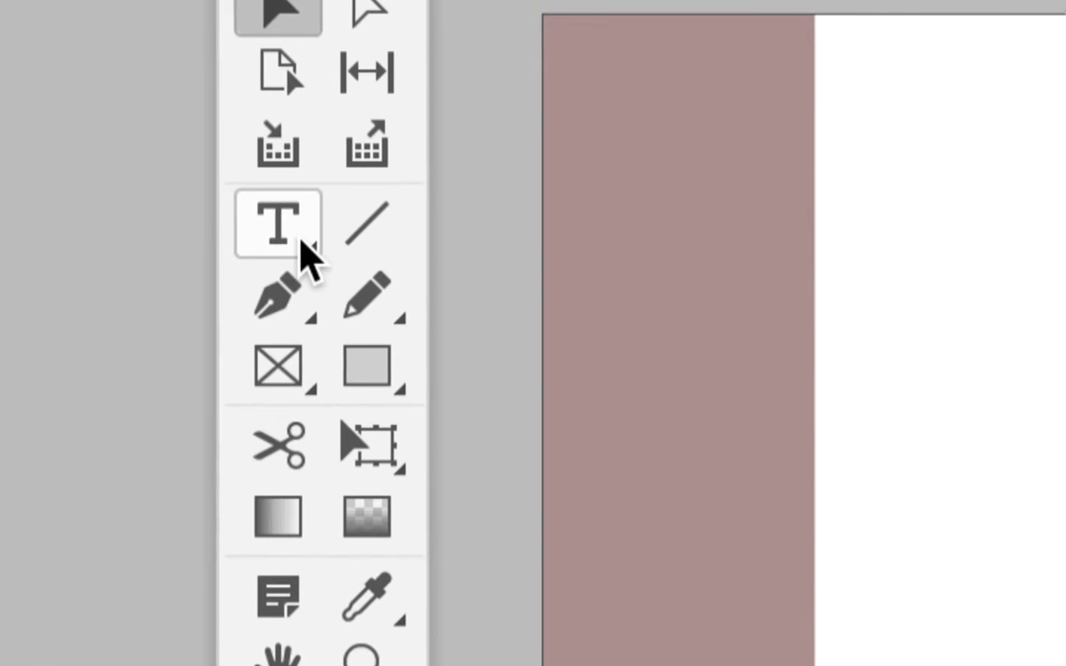
click(299, 239)
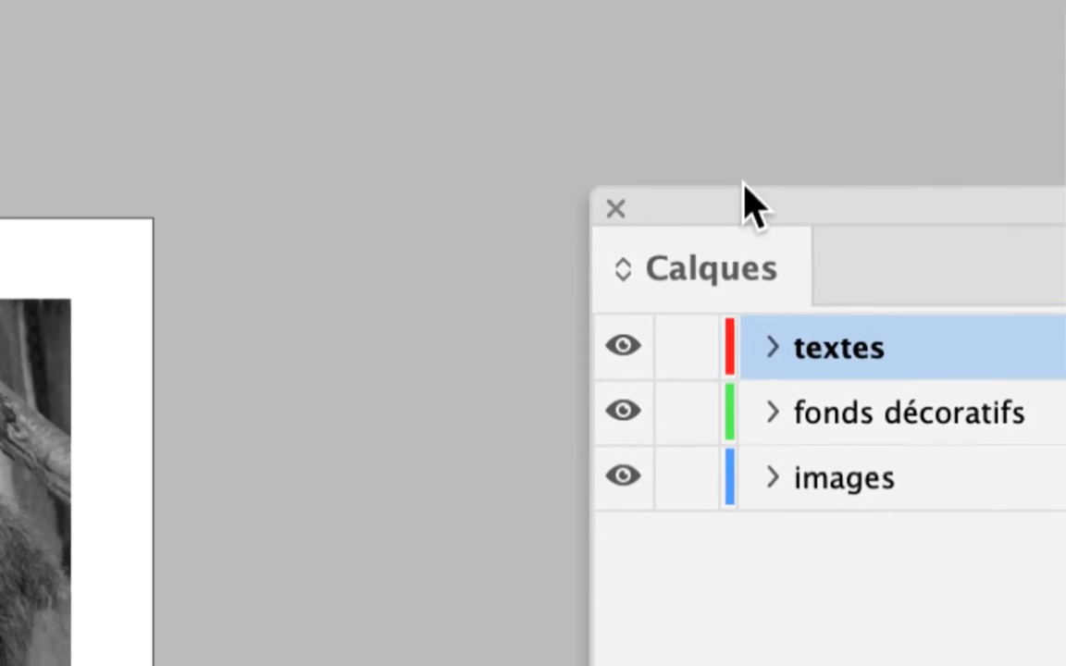
drag(743, 183, 481, 67)
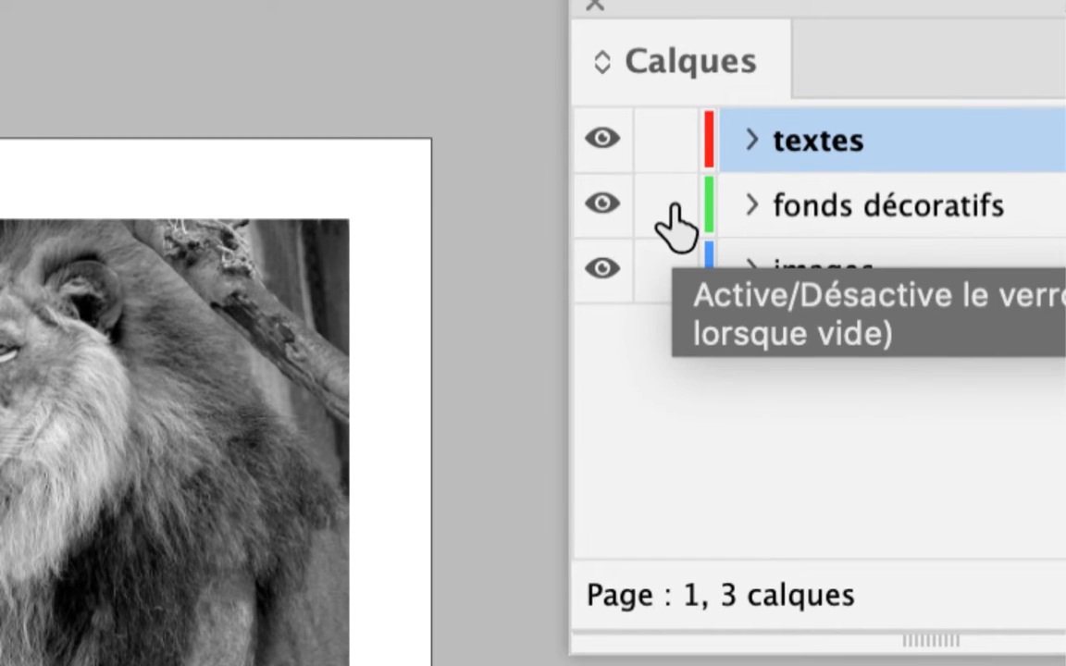
Step: Practise locking and unlocking the fonds décoratifs and images layers one at a time
click(672, 205)
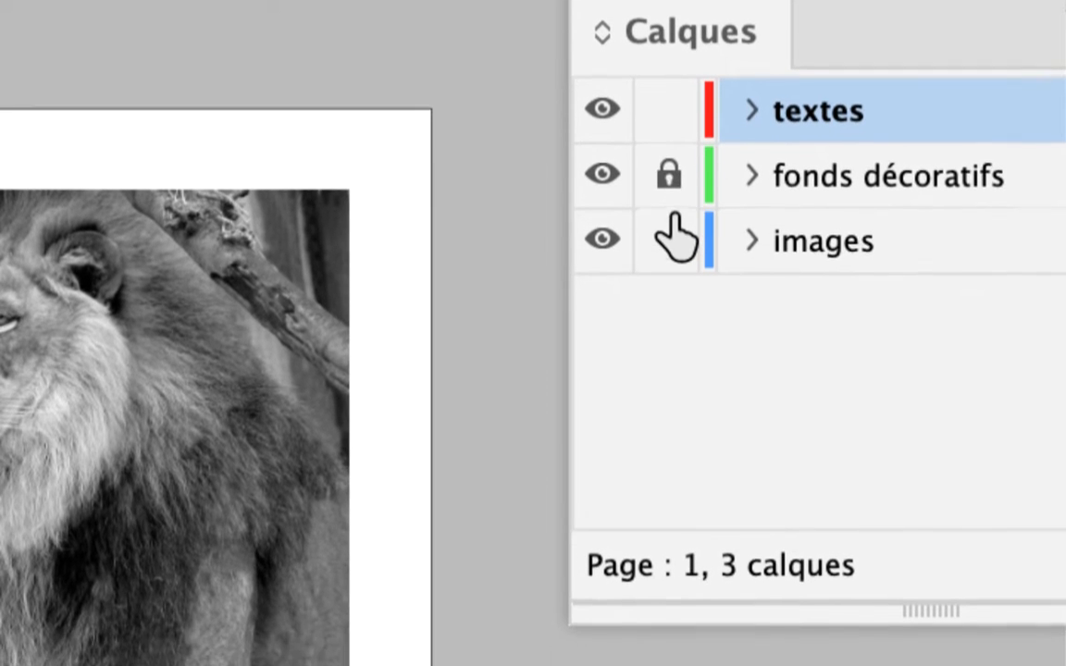
click(672, 268)
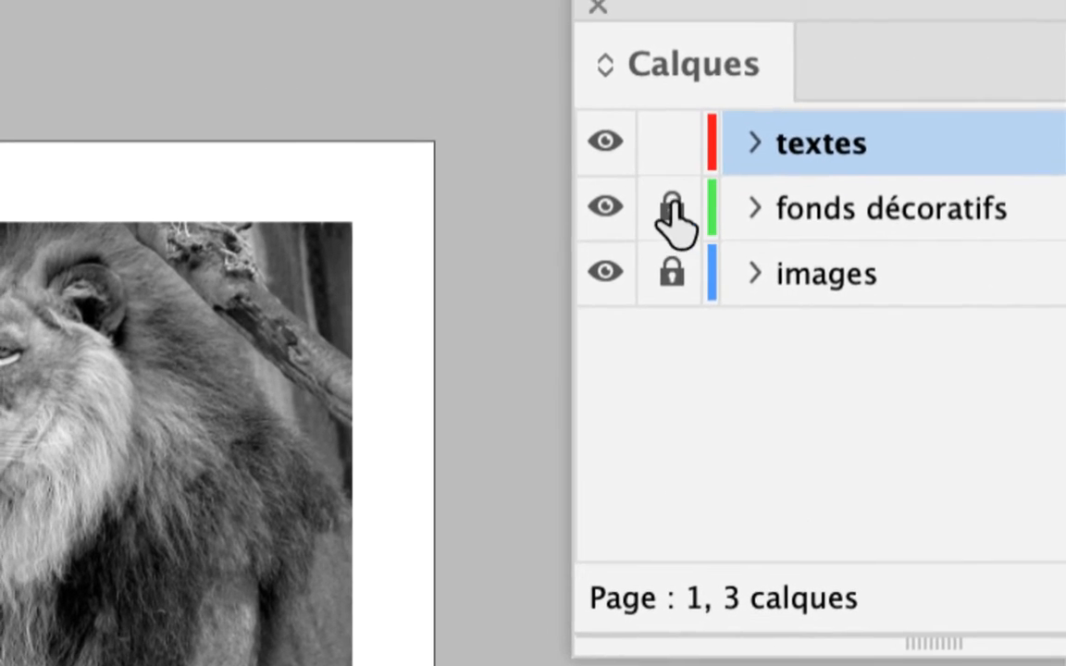
click(672, 209)
click(672, 272)
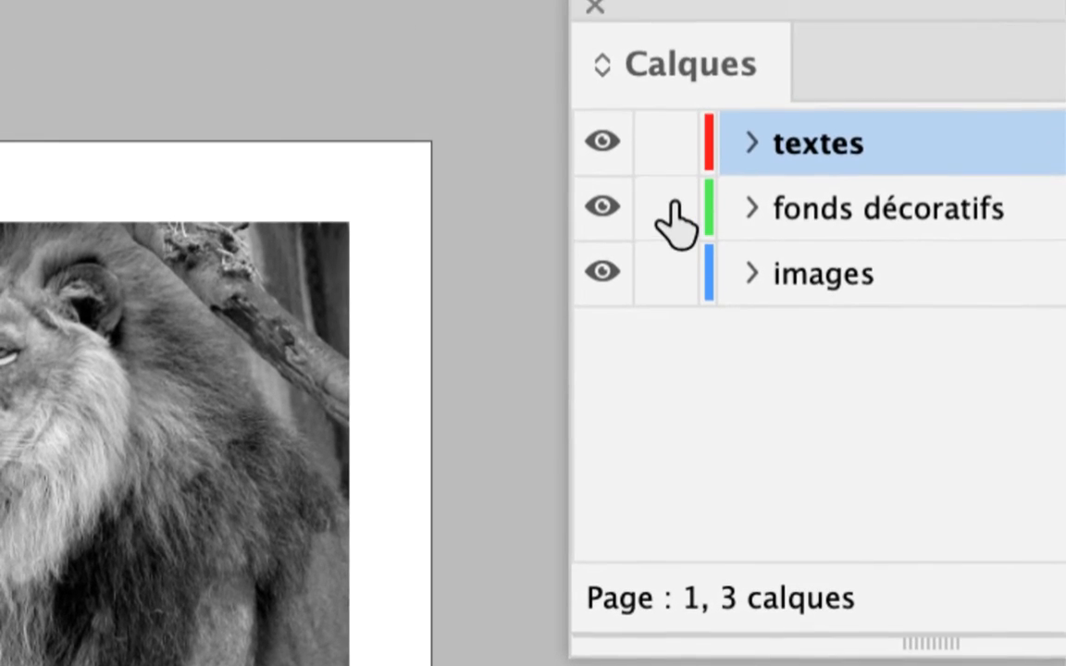
click(670, 209)
click(670, 272)
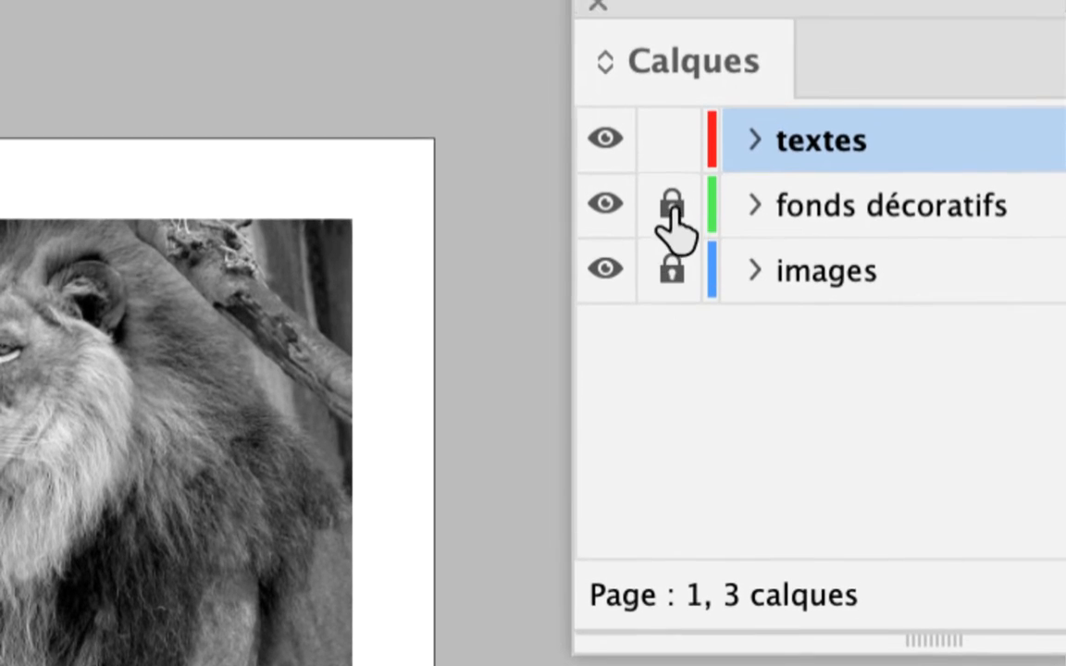
click(668, 110)
click(668, 176)
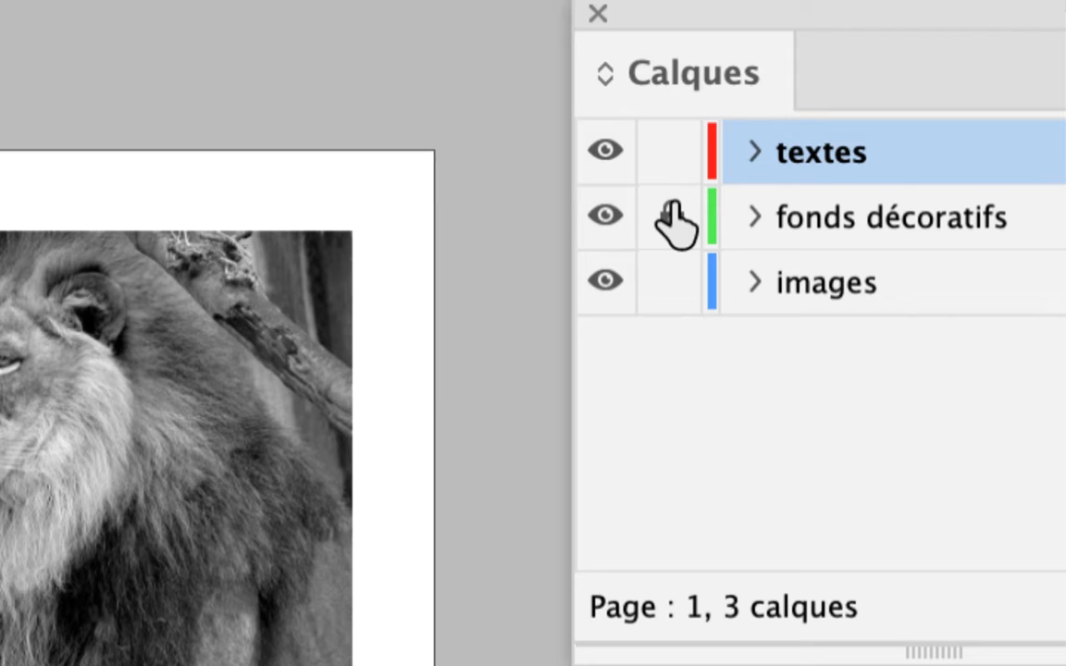
click(670, 217)
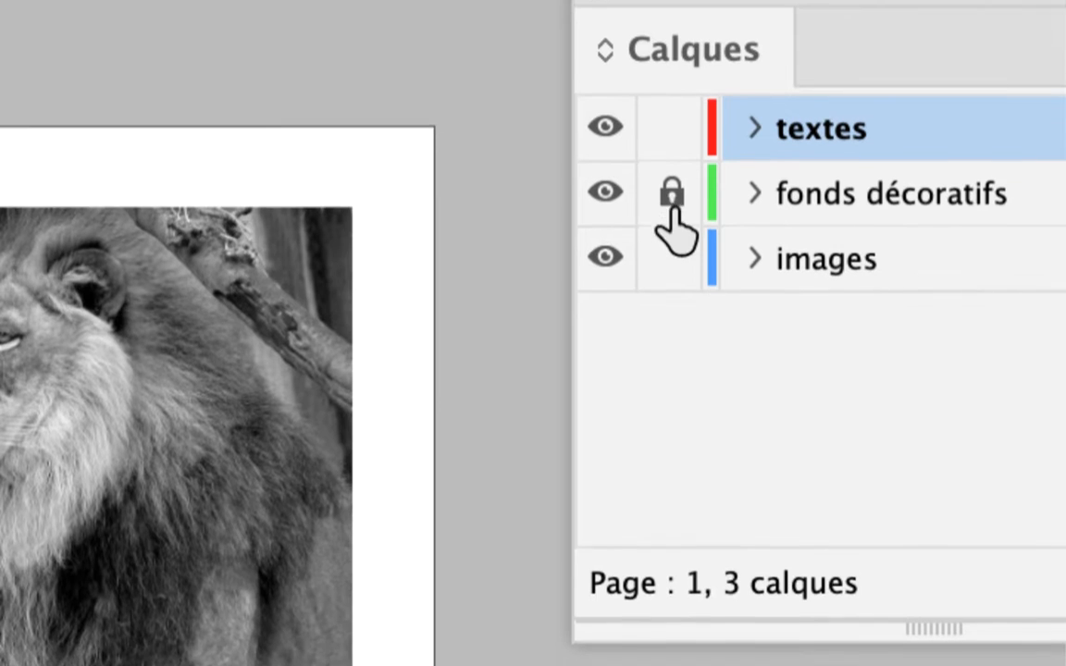
click(672, 282)
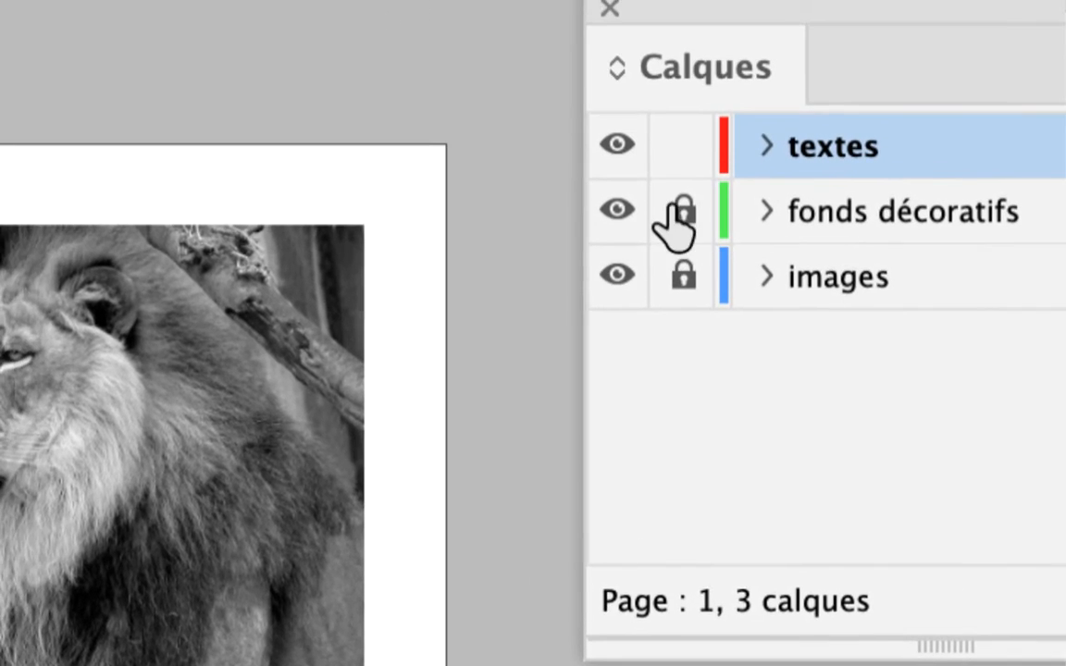
click(633, 92)
click(633, 157)
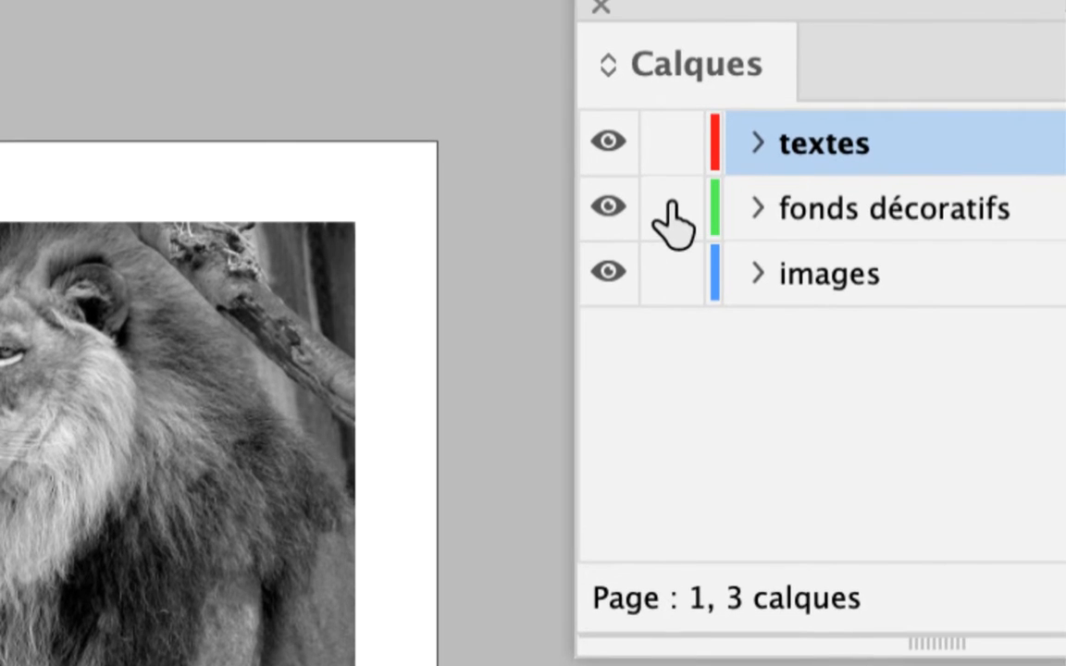
click(672, 208)
click(672, 271)
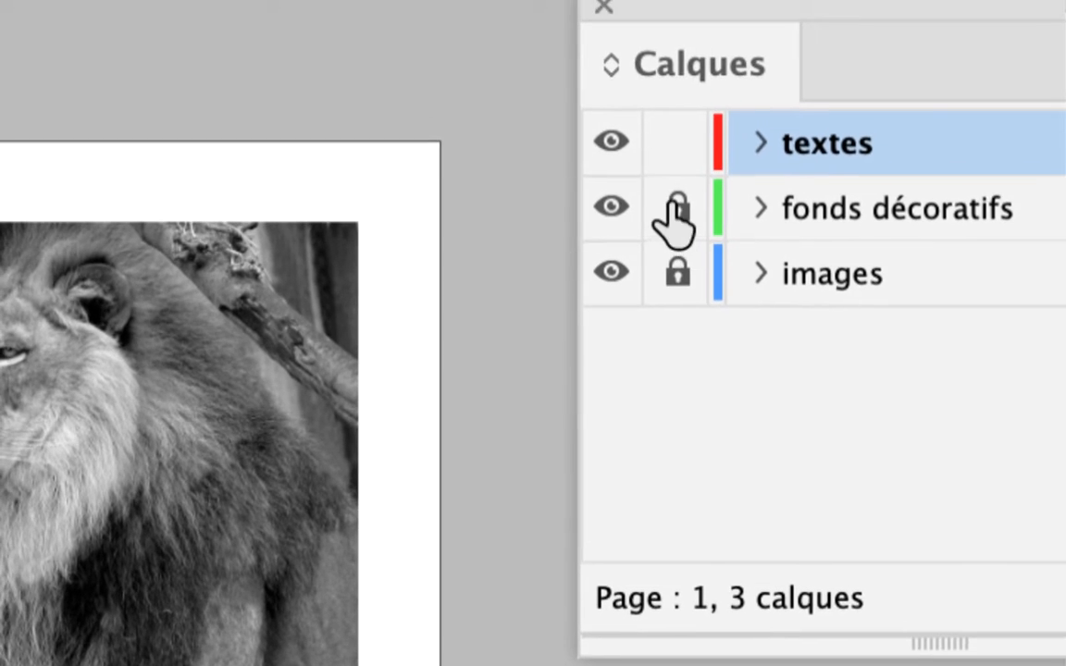
click(668, 93)
click(668, 157)
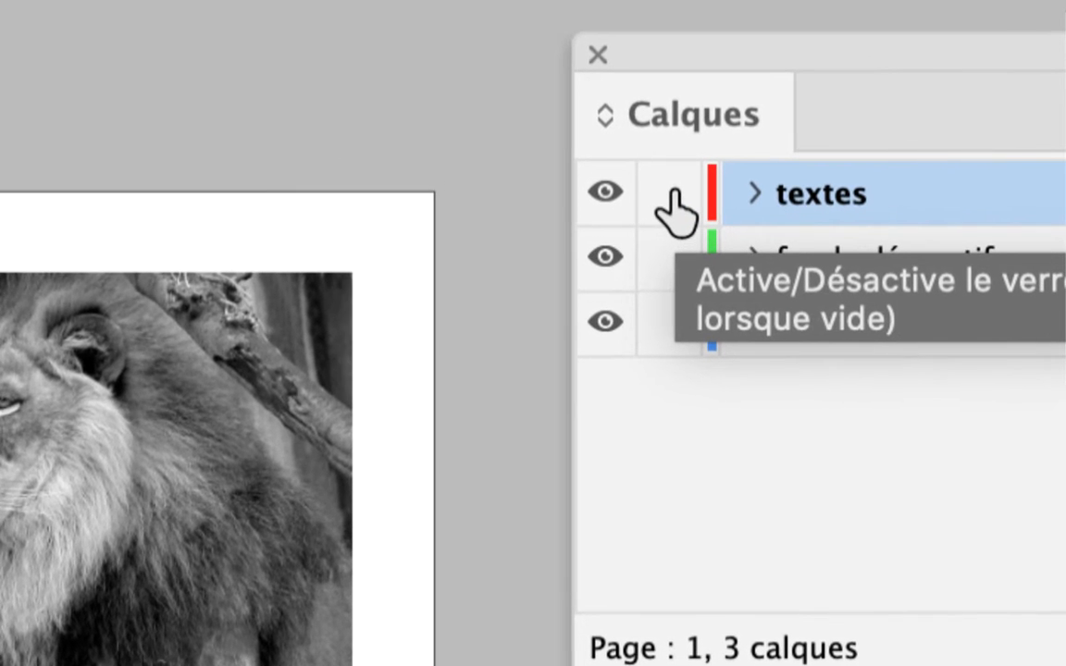
Step: Try locking all layers except textes in one action, and practise unlocking and relocking fonds décoratifs and images
alt+click(674, 205)
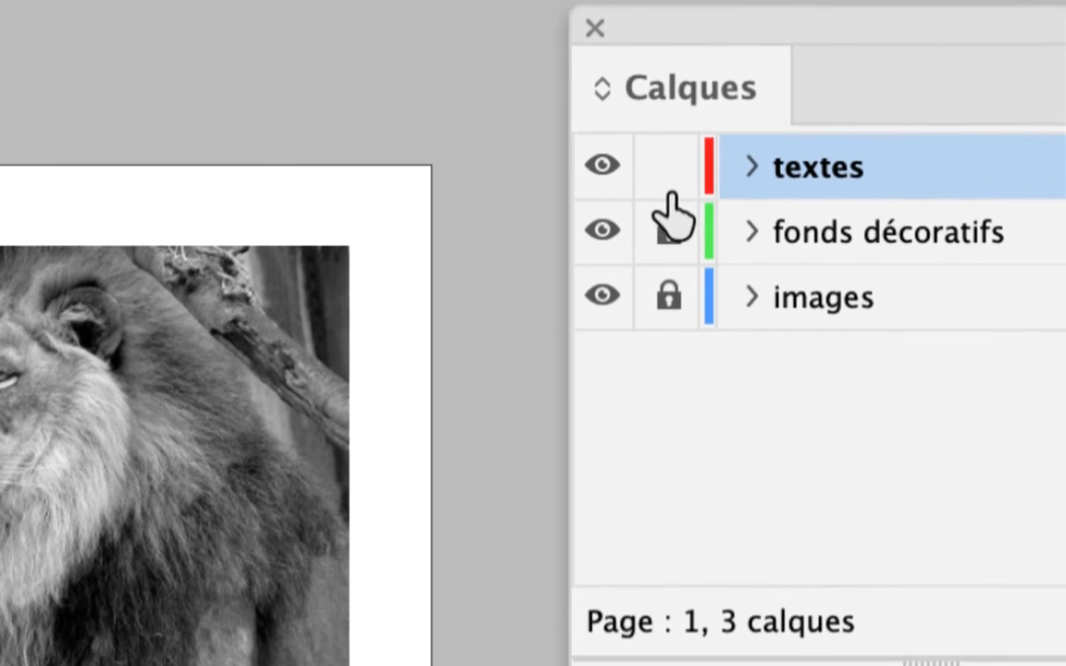
drag(672, 258, 673, 338)
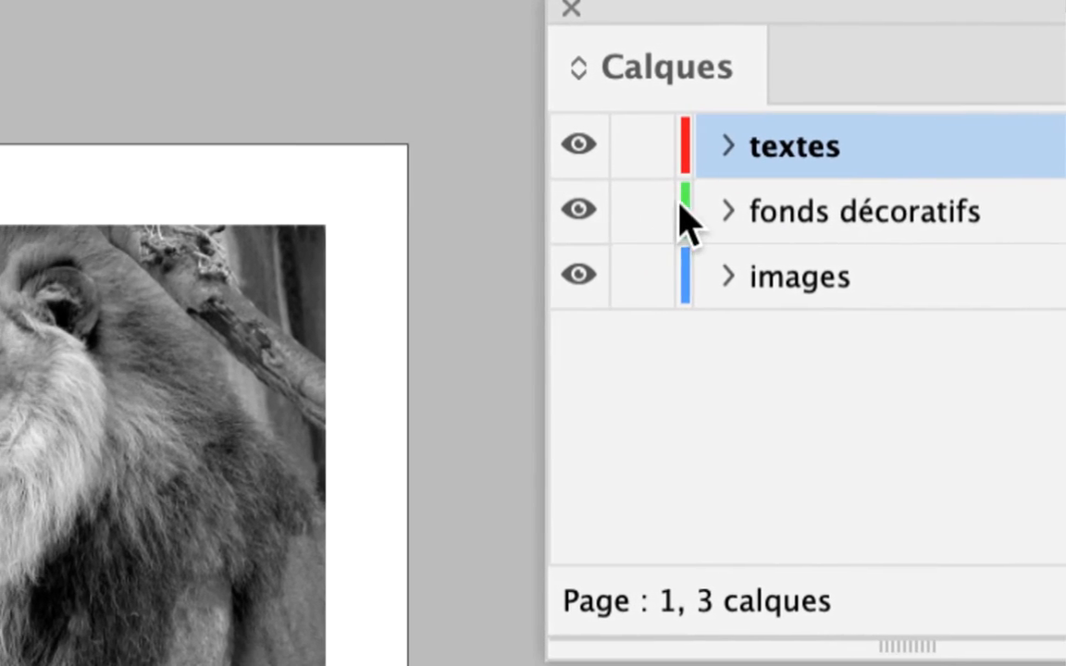
click(498, 231)
click(673, 216)
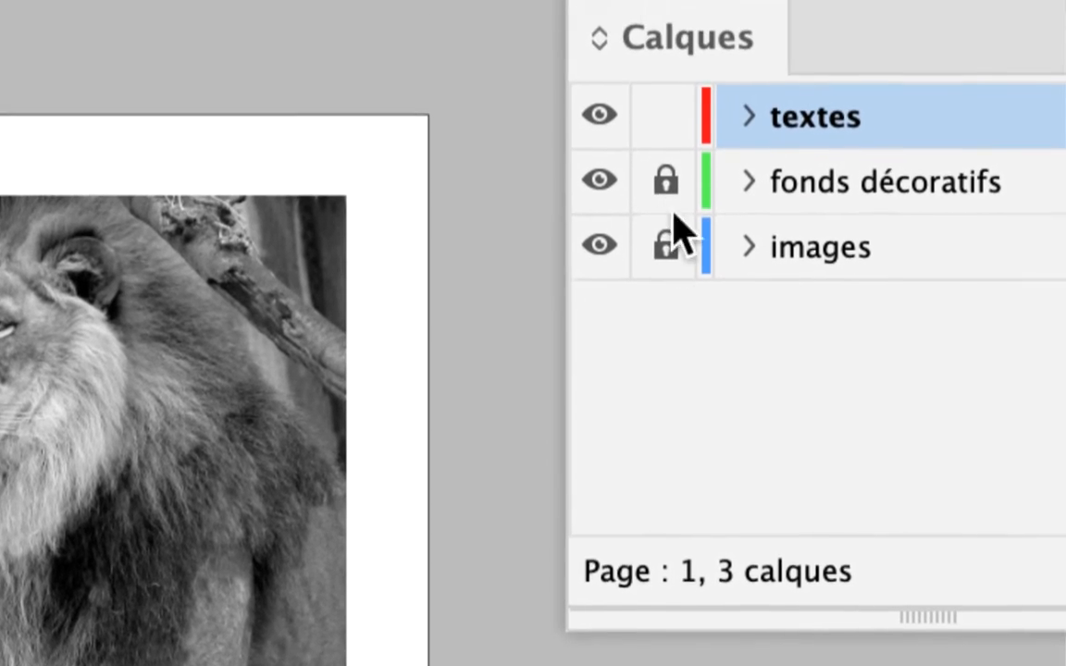
click(672, 150)
click(672, 215)
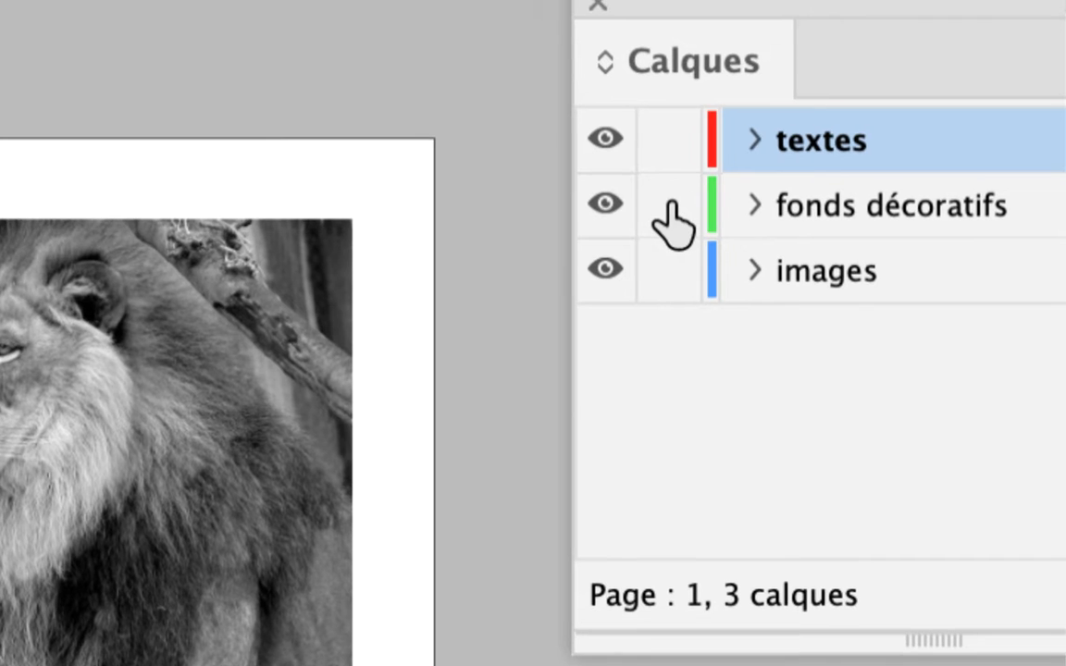
click(673, 270)
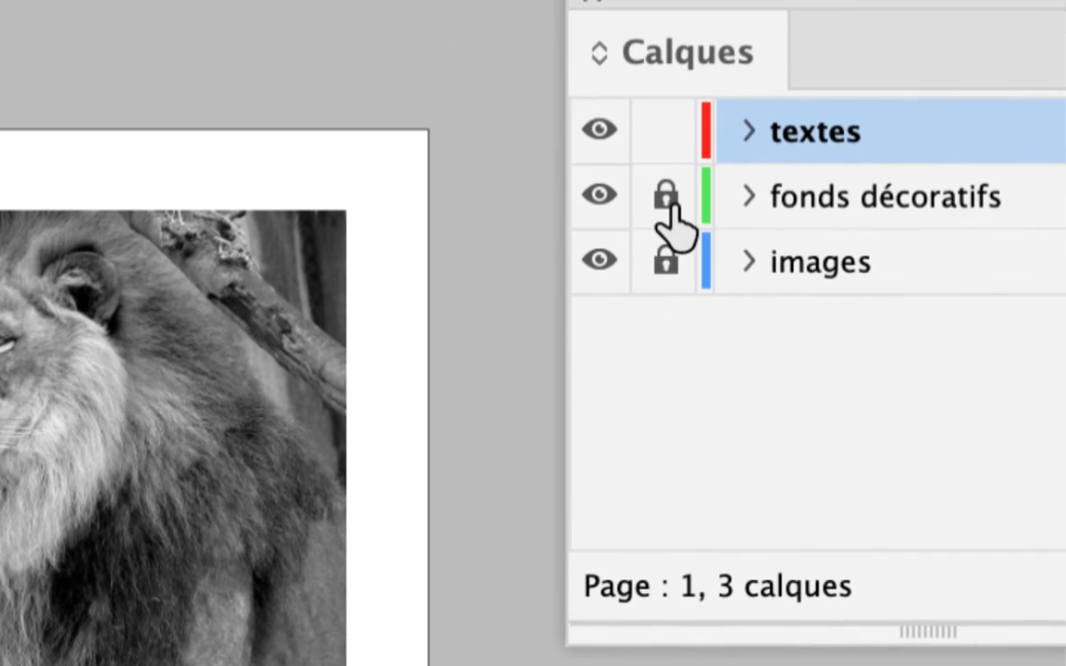
click(669, 104)
click(669, 170)
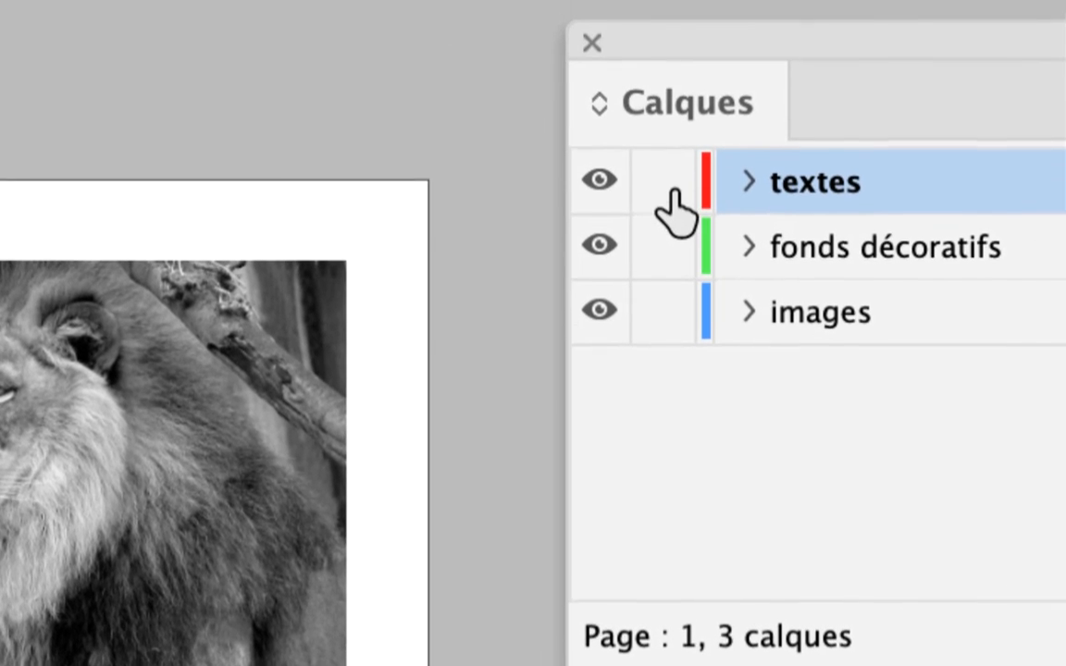
Step: Lock all layers except textes and move the floating panels clear of the page
alt+click(674, 211)
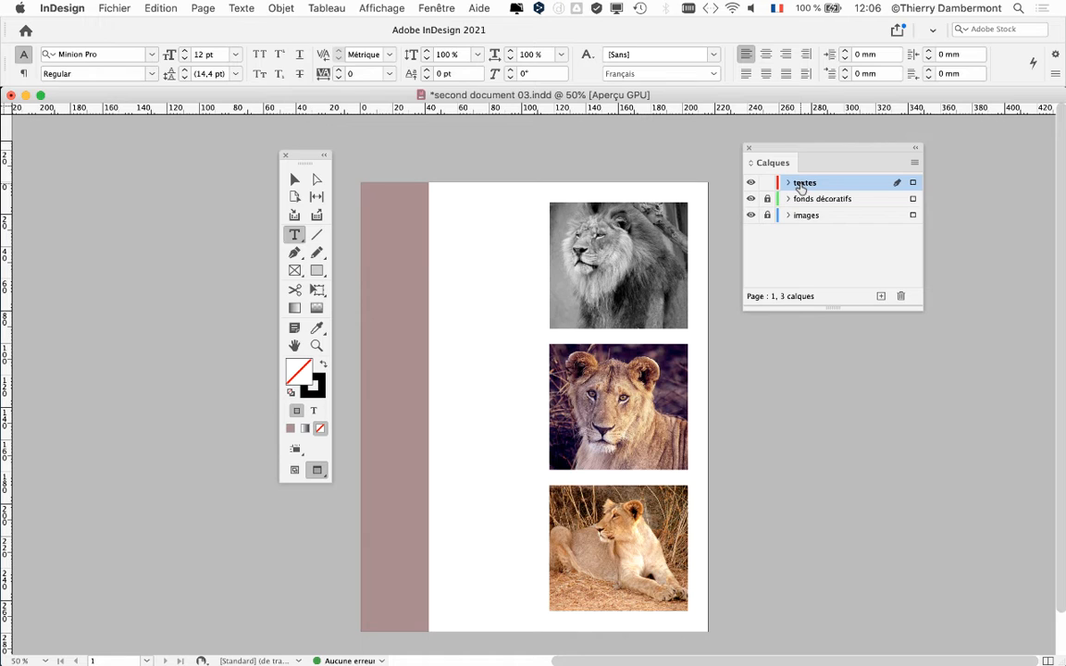
drag(306, 157, 162, 144)
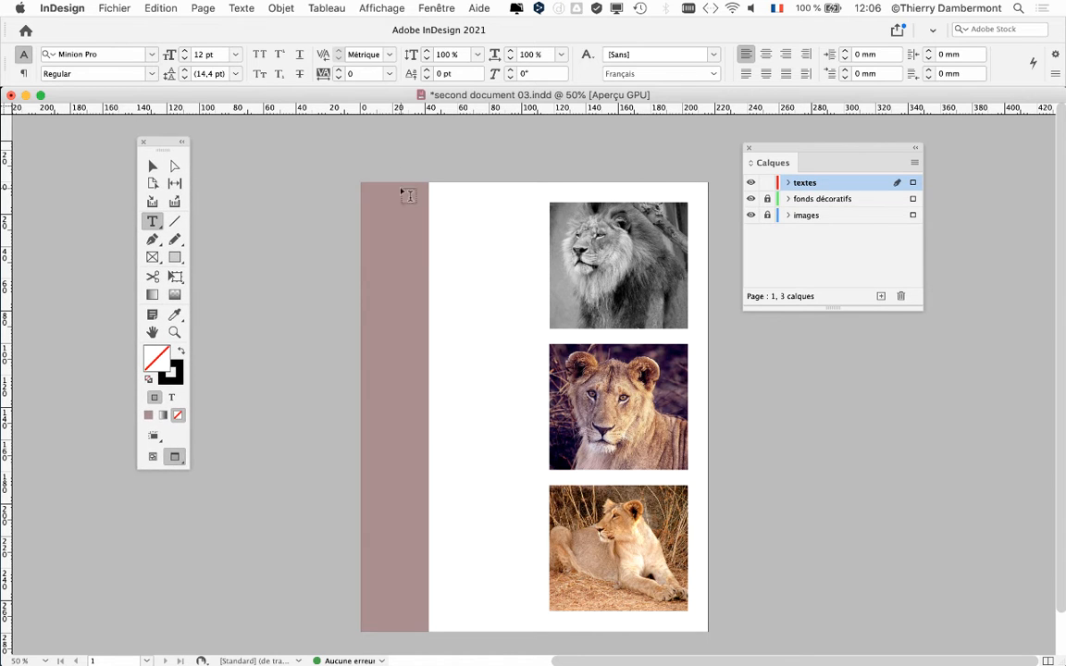
drag(801, 146, 812, 148)
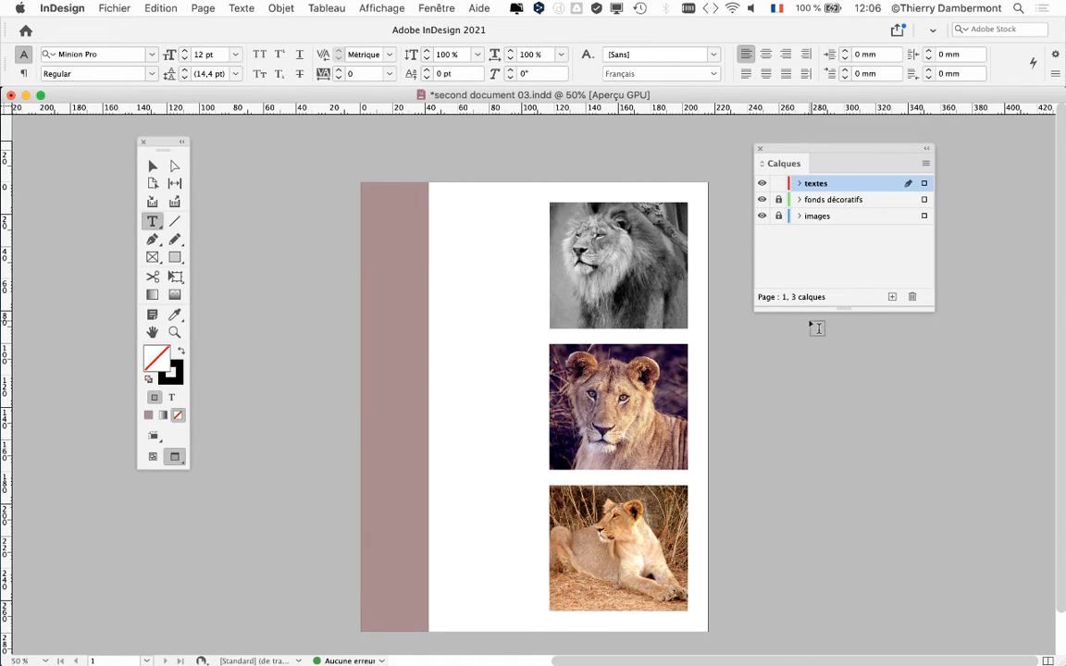
Step: Draw an empty text frame with the Type tool between the mauve band and the black-and-white lion photo
key(super+plus)
key(super+plus)
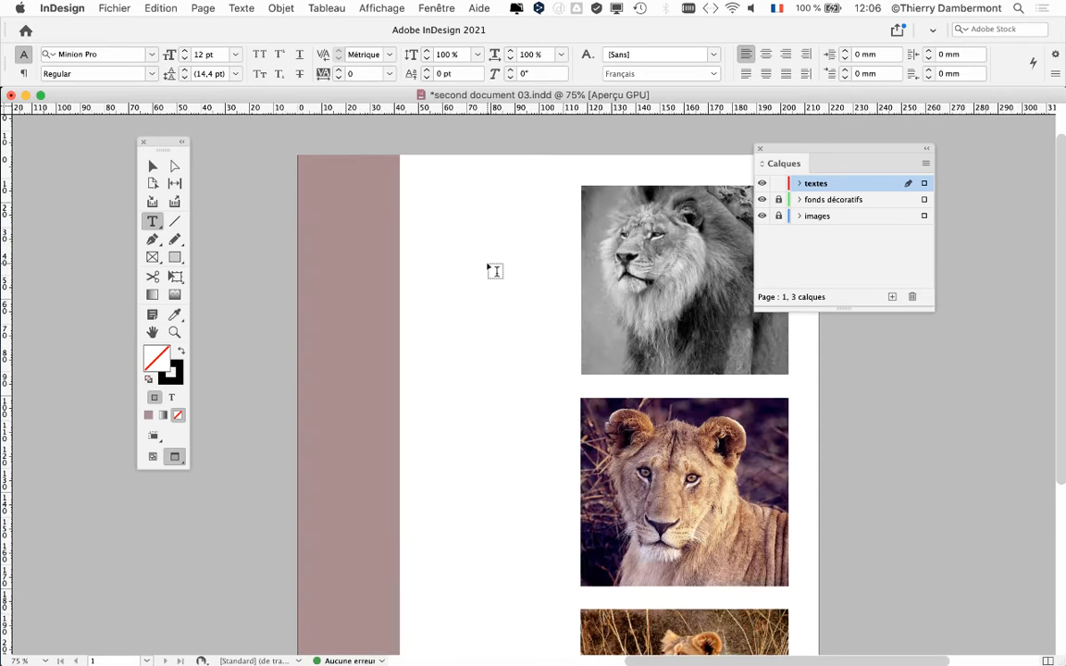
drag(788, 150, 847, 169)
scroll(545, 283, up, 1)
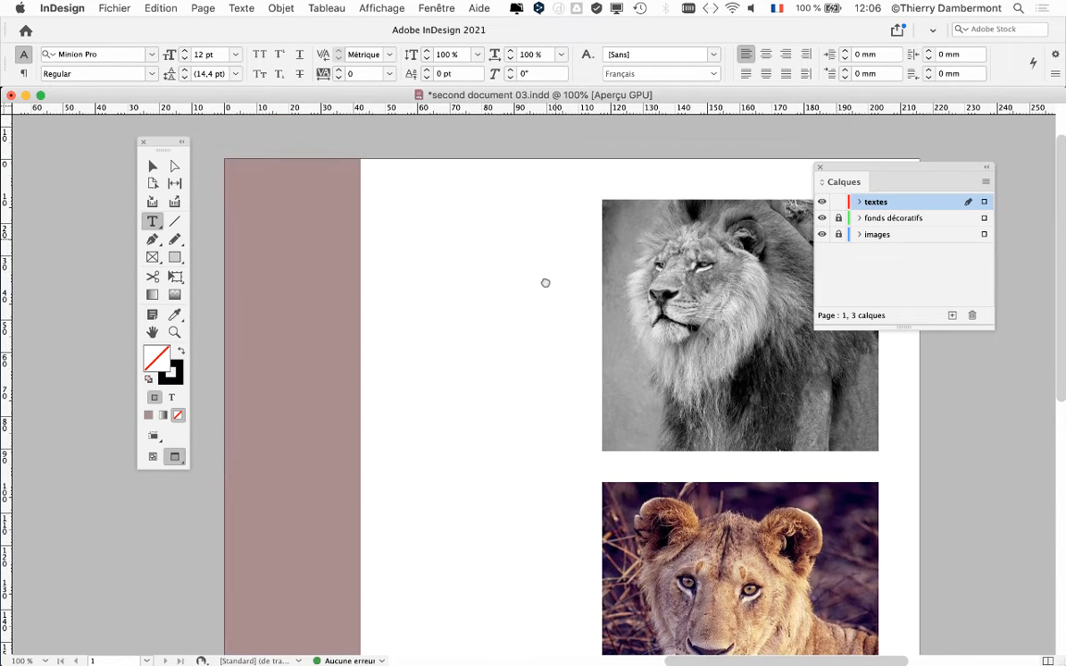
click(153, 221)
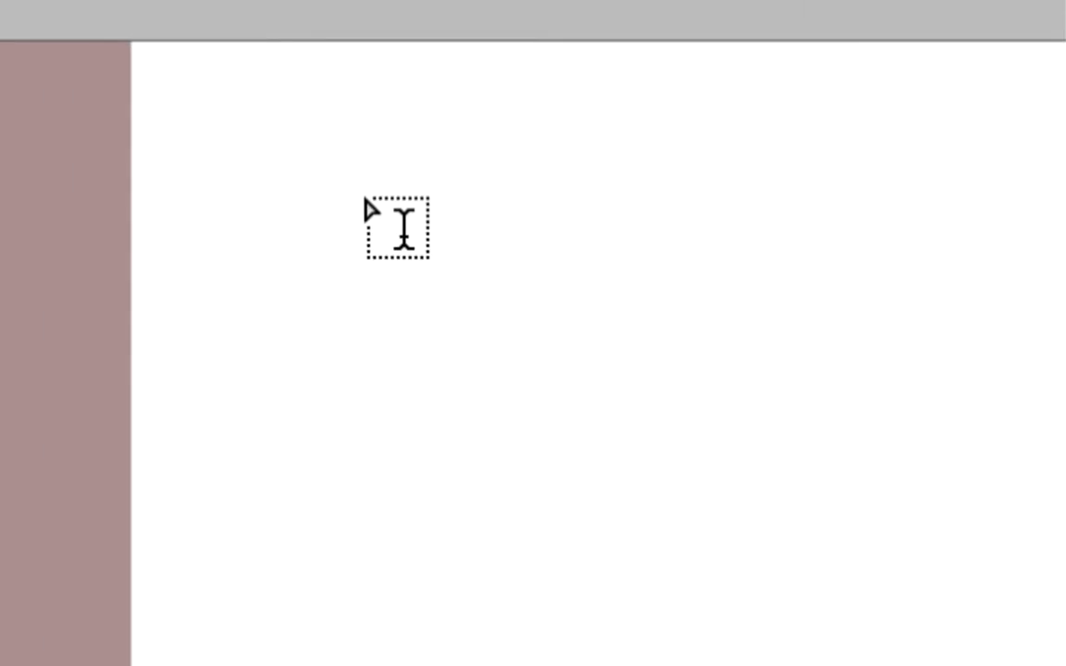
mouse_move(414, 194)
mouse_down()
mouse_move(462, 224)
mouse_move(780, 308)
mouse_move(734, 307)
mouse_up()
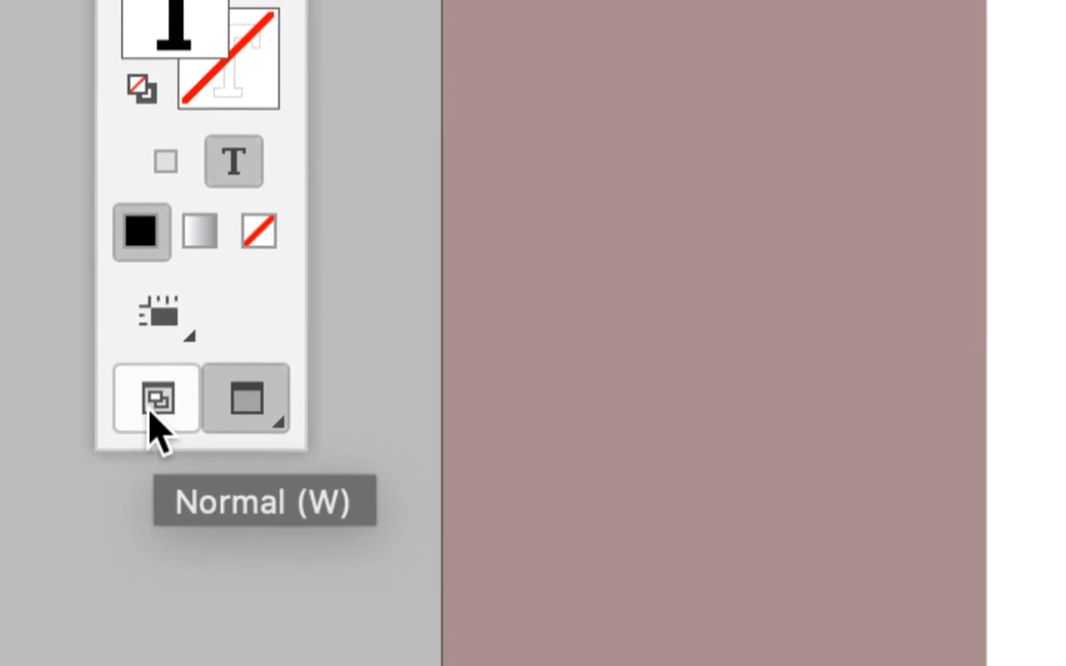
Step: Switch the screen mode to Normal and move the empty text frame slightly below the upper page margin
click(150, 412)
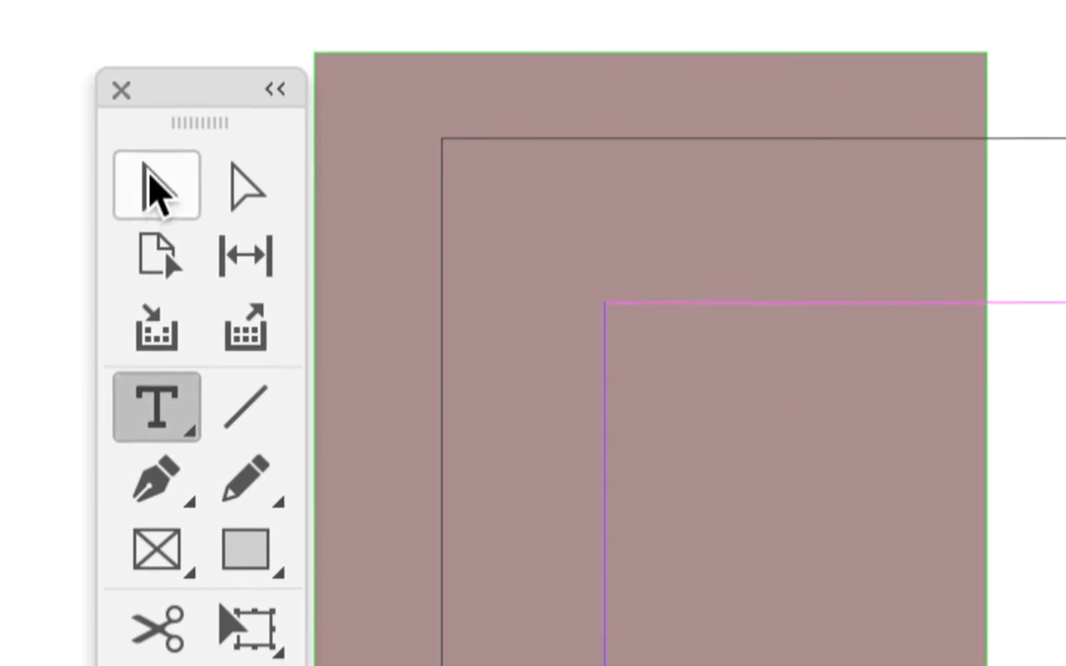
click(20, 100)
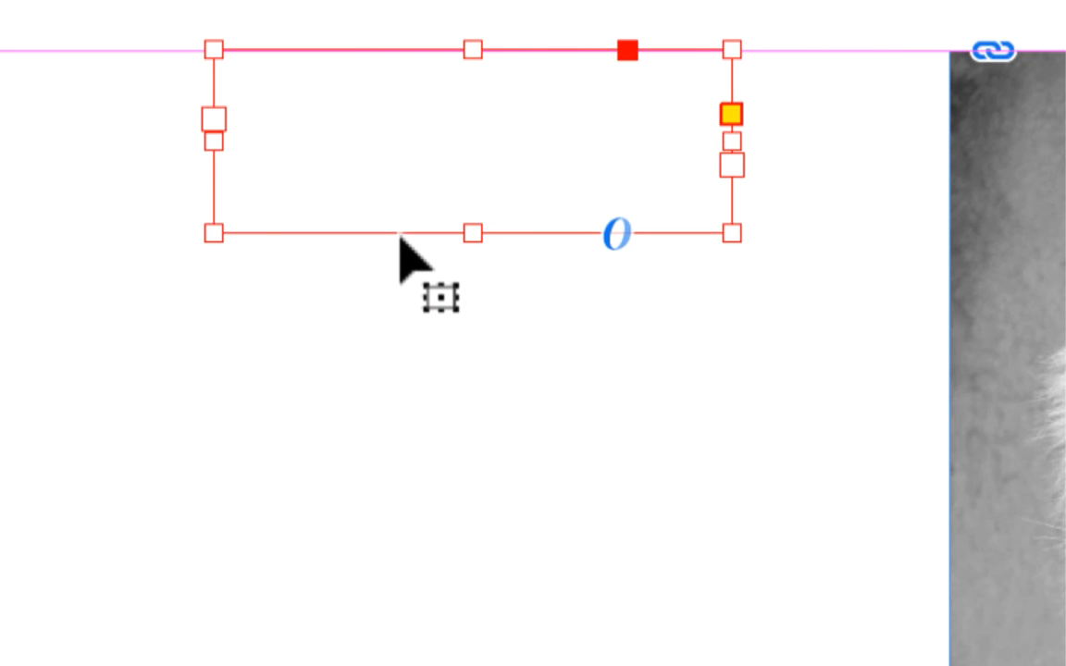
drag(400, 239, 393, 319)
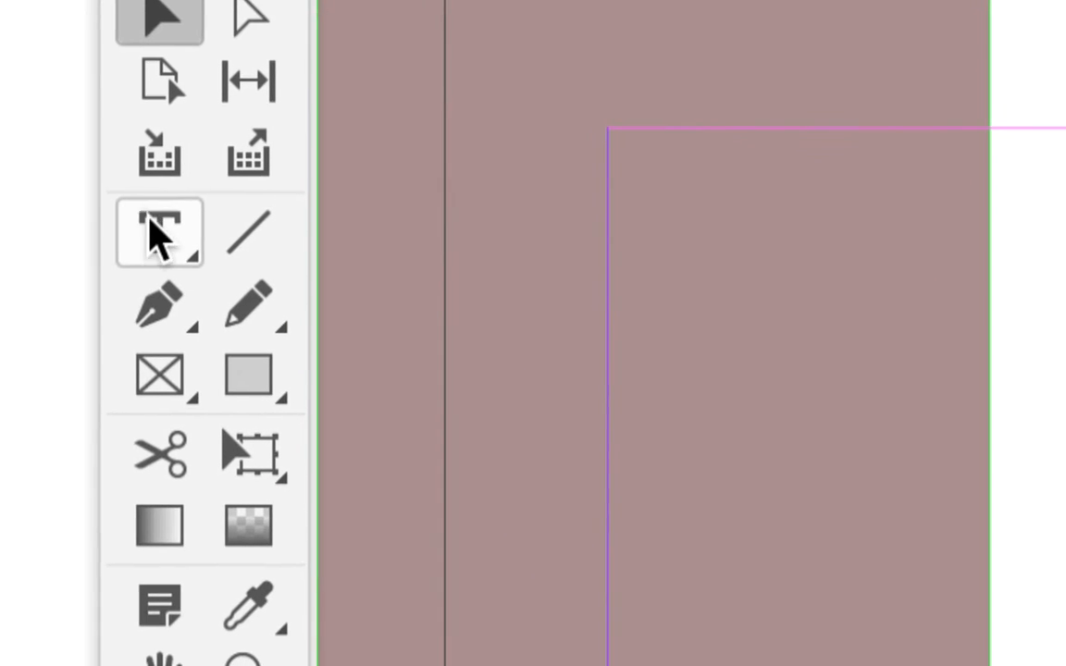
Step: Enter the title "les félins d'Afrique" in the text frame
click(172, 284)
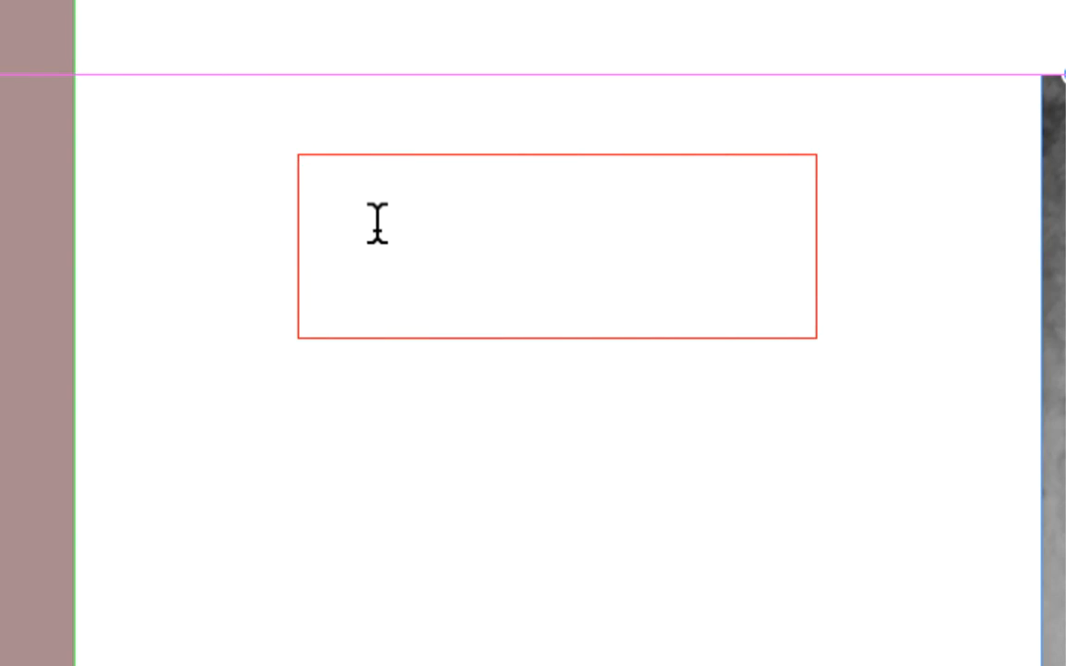
click(498, 226)
text(les félins d')
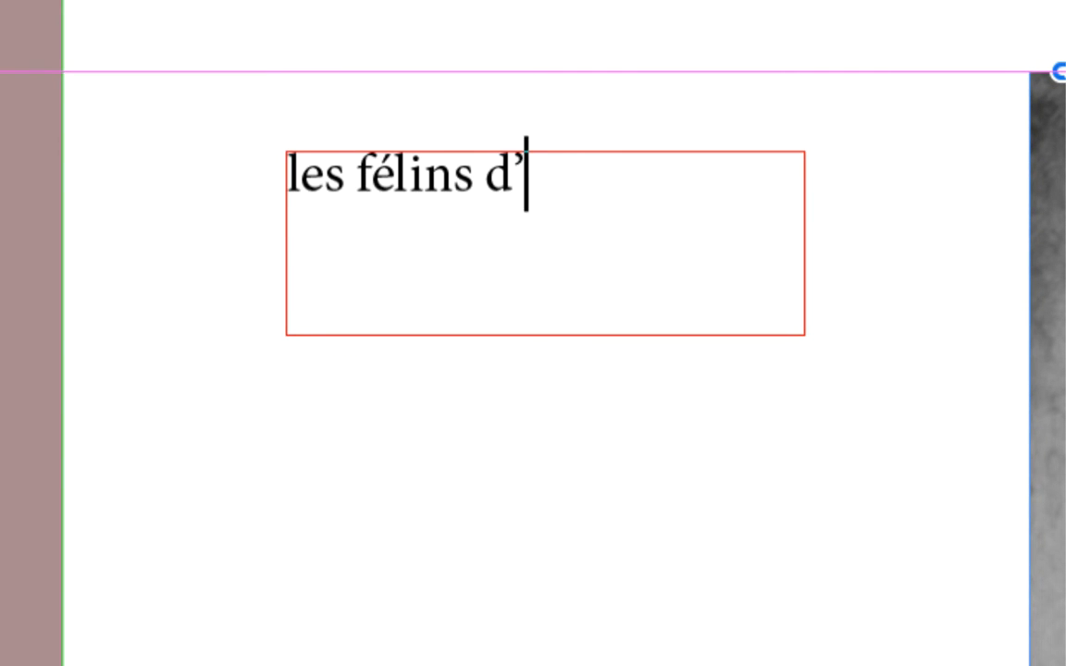
text(Afrique)
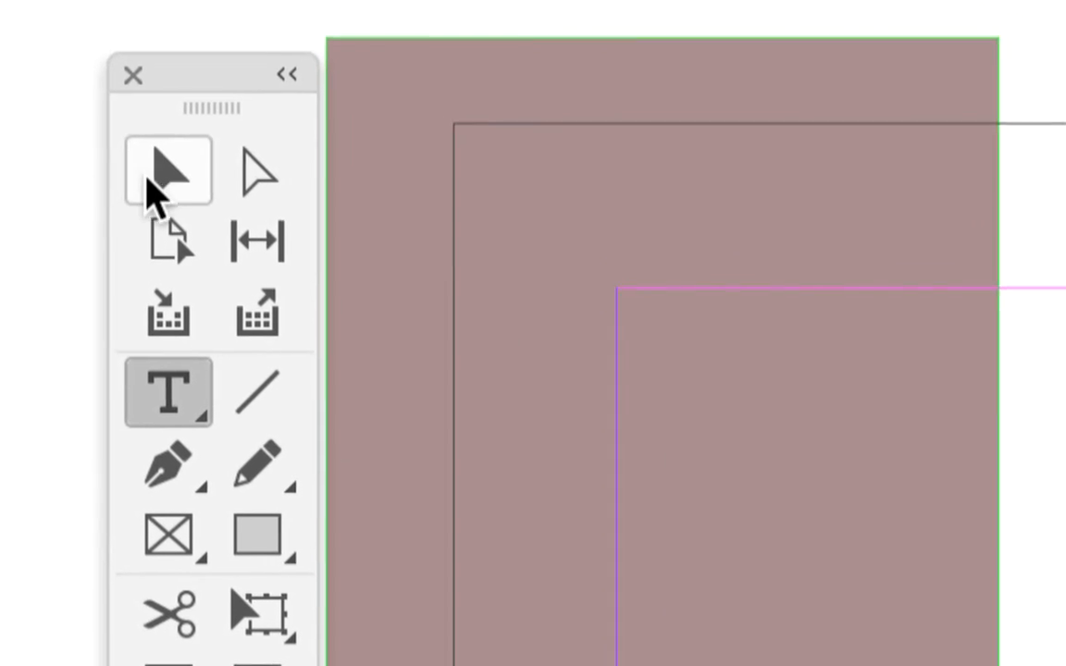
Step: Shrink the title's text frame to about 33.3 mm wide and 6.25 mm high
click(156, 185)
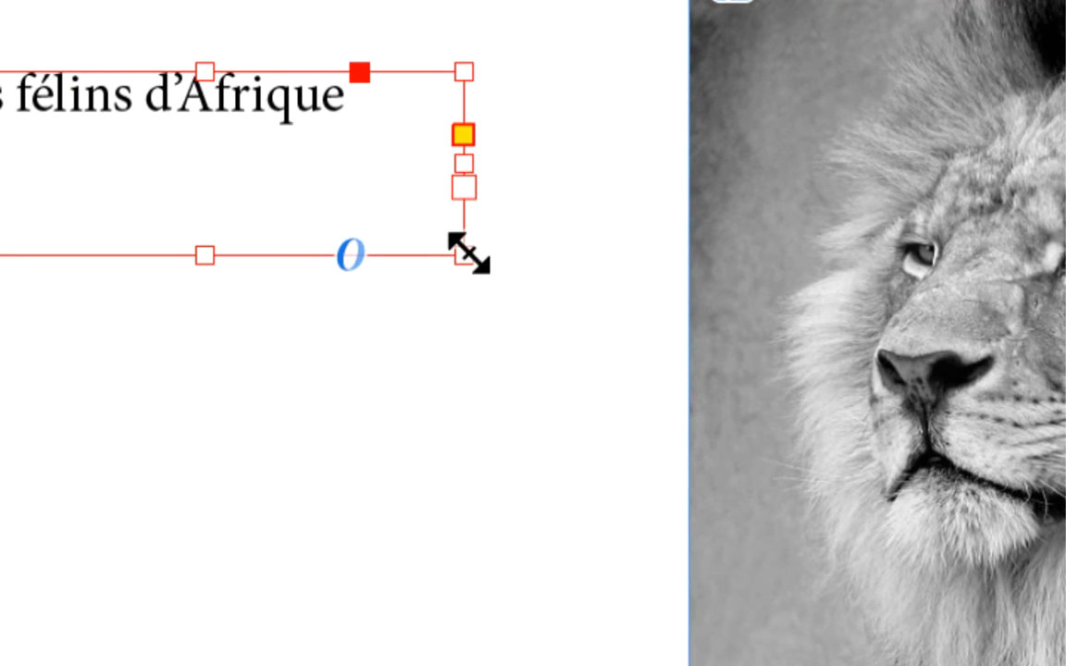
drag(465, 253, 377, 155)
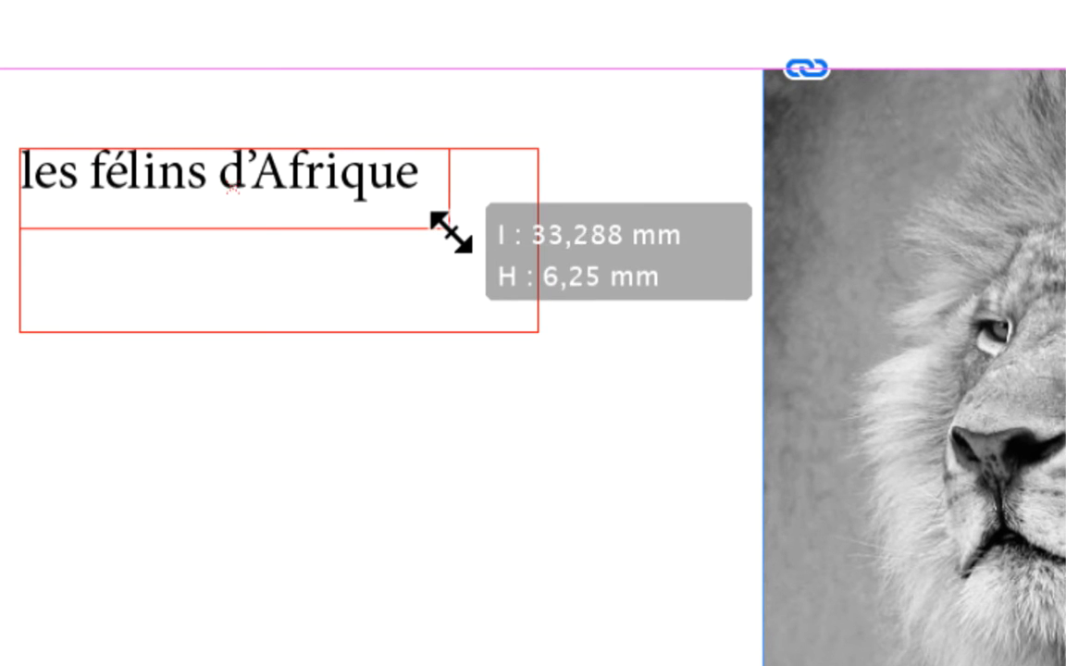
Step: Resize the title's text frame to about 34.3 mm wide and 6.5 mm high and set its kerning to Optique in the character settings
mouse_move(451, 230)
mouse_down()
mouse_move(482, 226)
mouse_move(471, 247)
mouse_move(451, 235)
mouse_up()
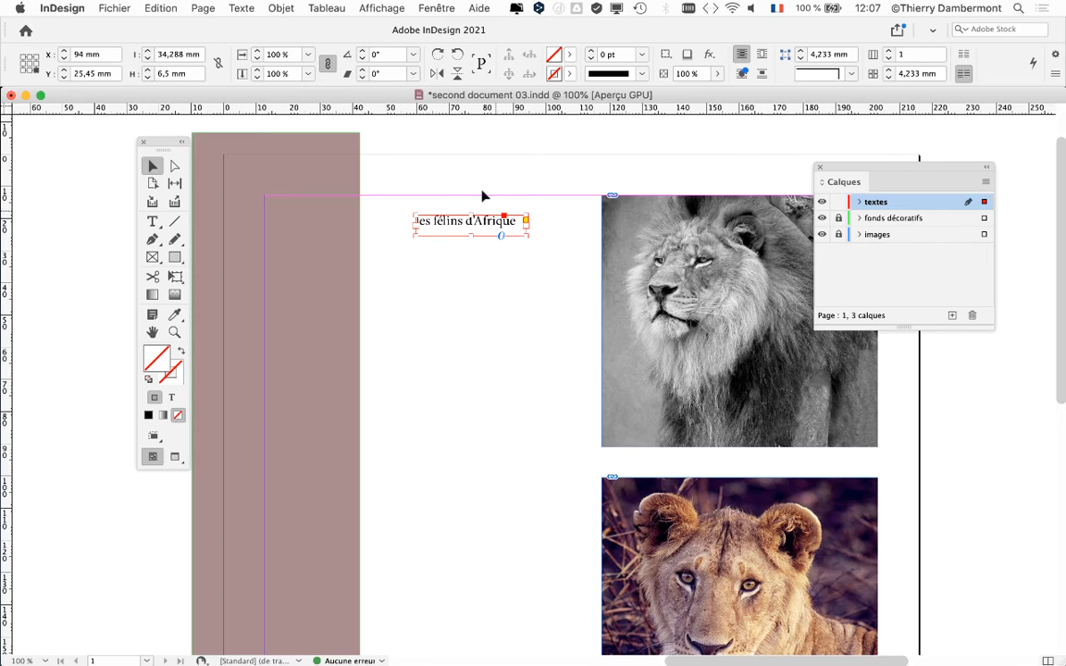
click(257, 8)
click(268, 62)
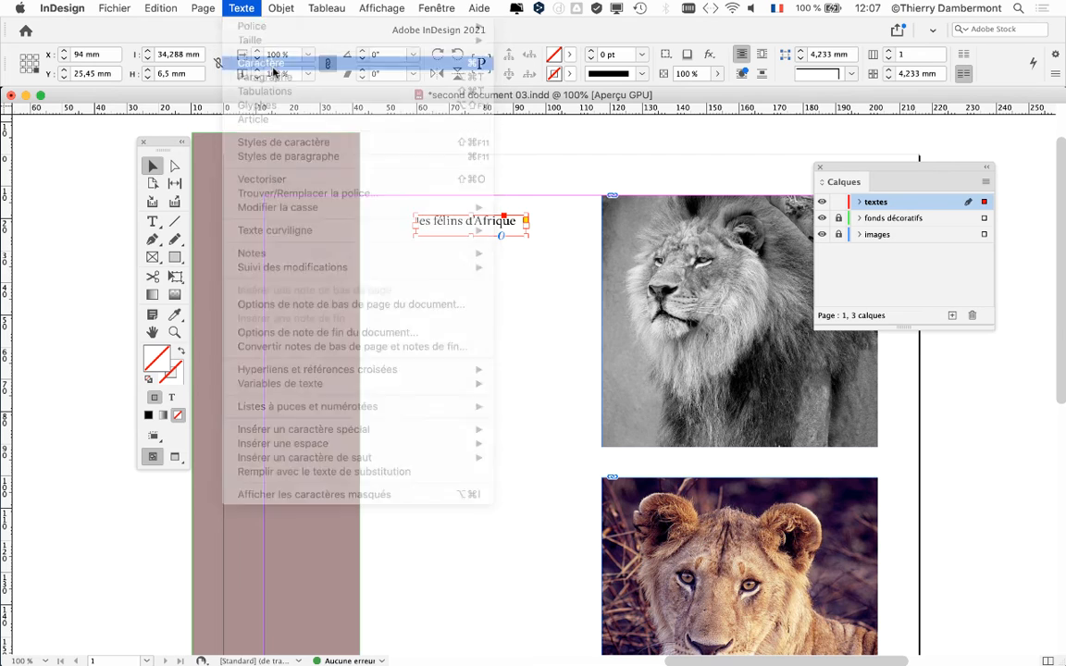
drag(963, 155, 608, 138)
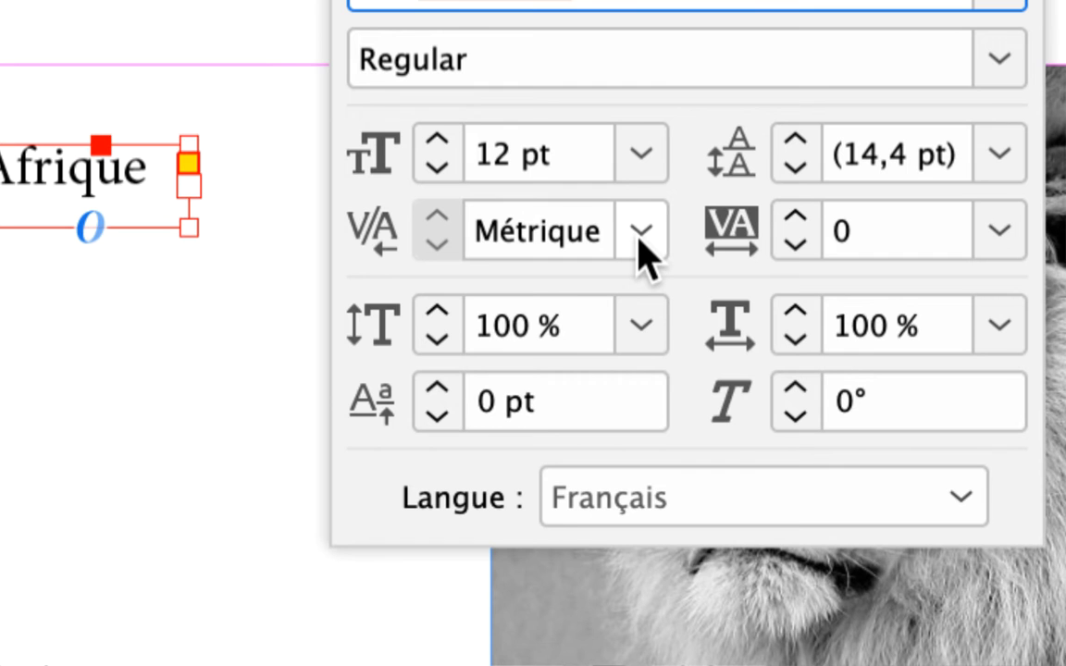
click(639, 238)
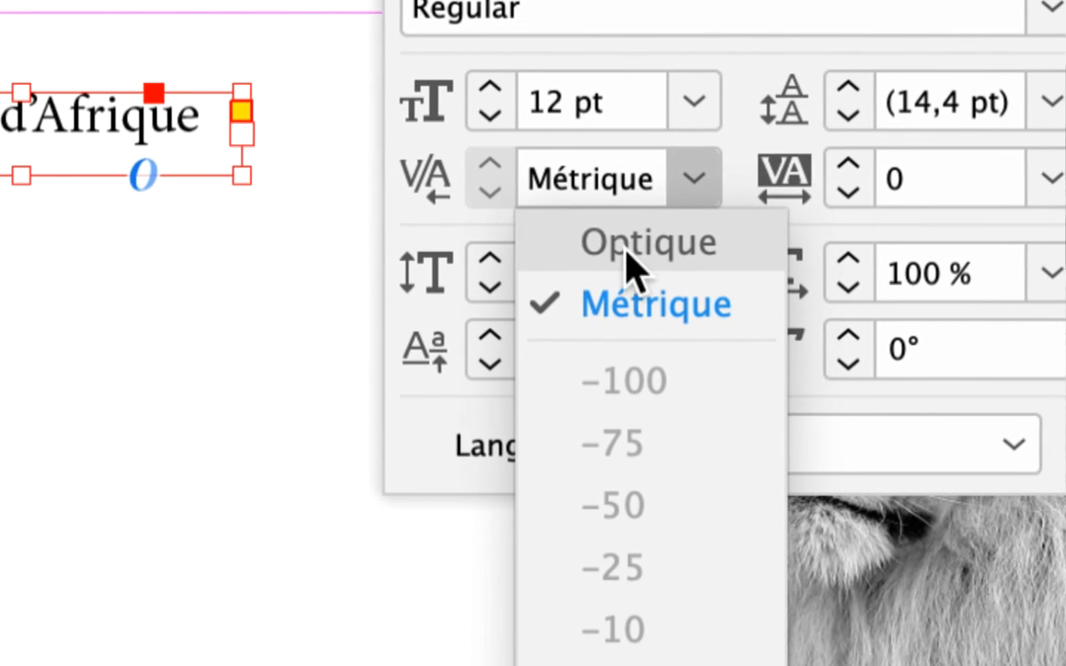
click(625, 246)
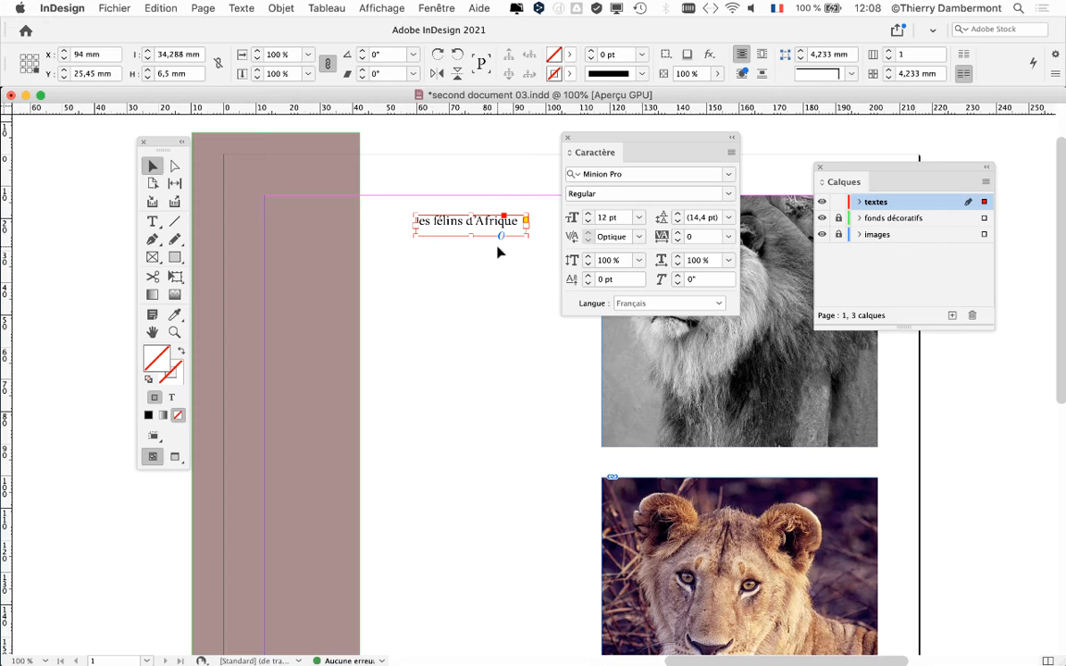
Step: Move the Caractère panel clear of the page, below the Calques panel, to uncover the lion photo and the layers list
drag(587, 139, 759, 134)
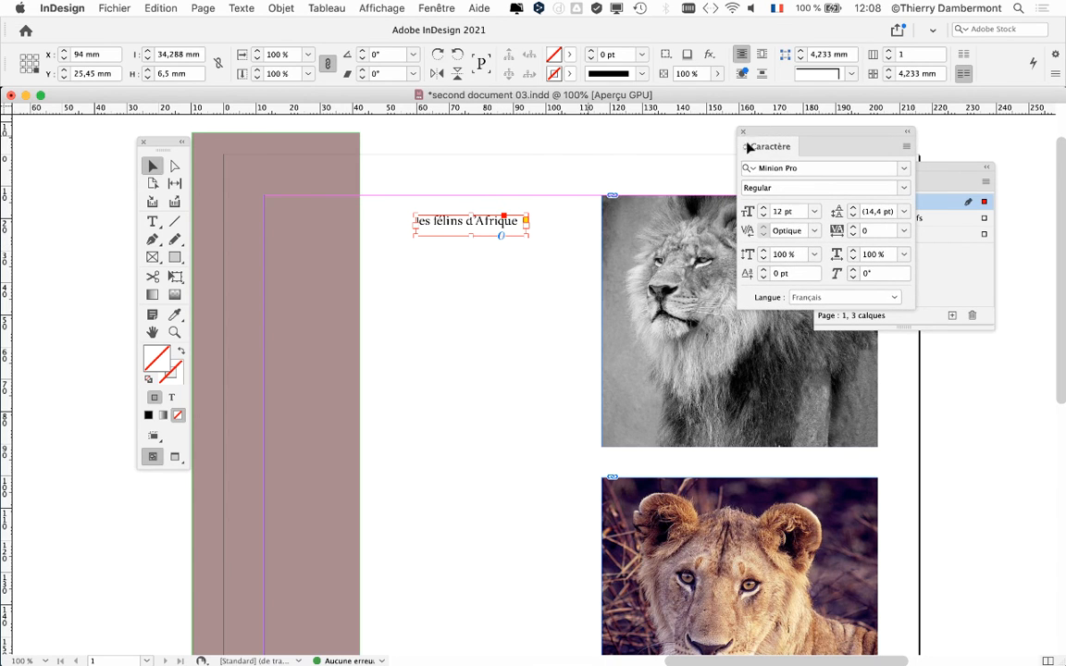
scroll(435, 238, up, 3)
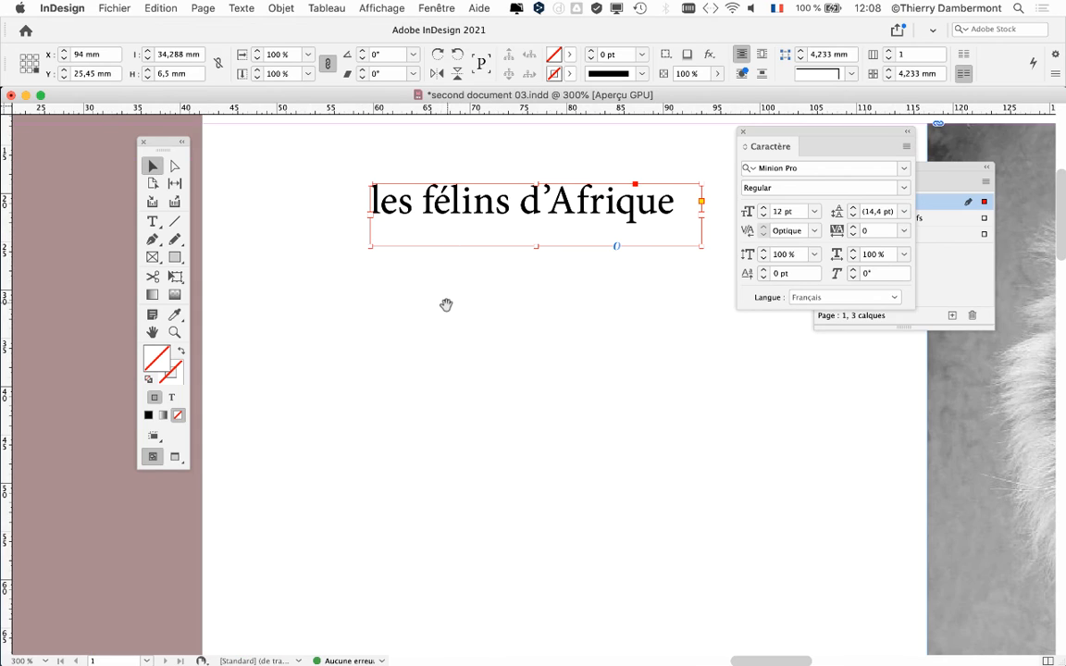
drag(446, 306, 413, 353)
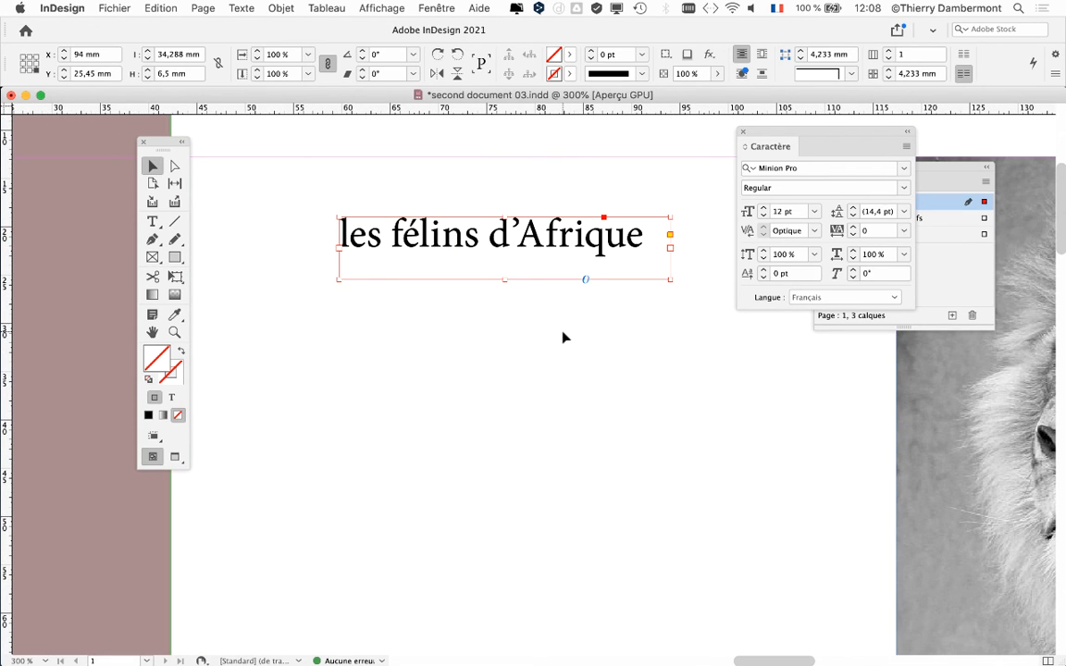
scroll(565, 337, down, 3)
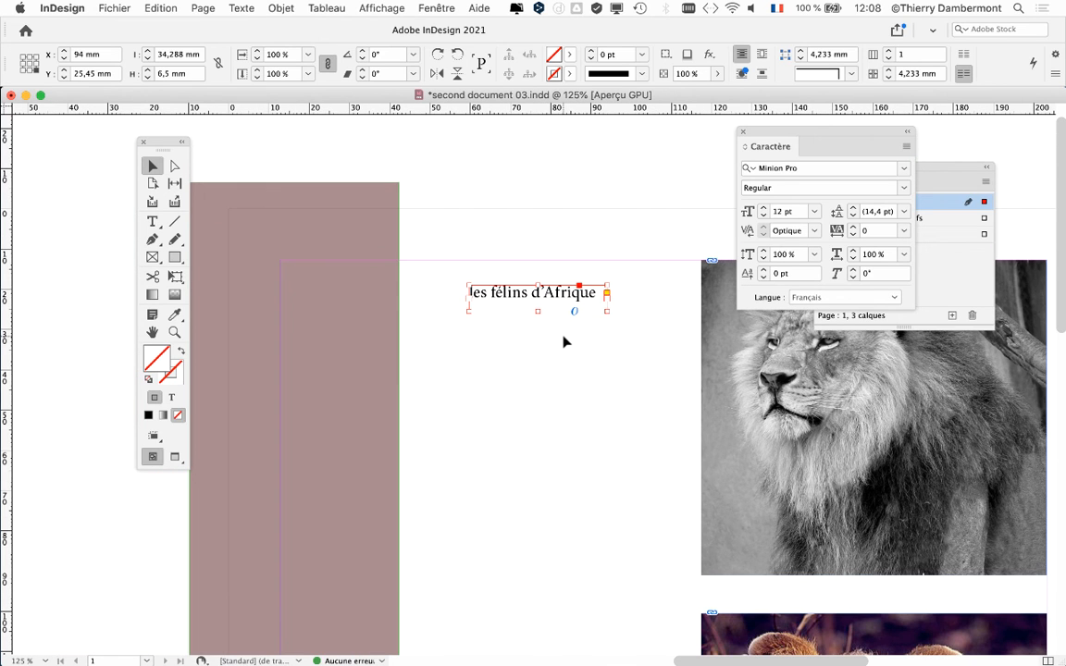
scroll(564, 343, down, 2)
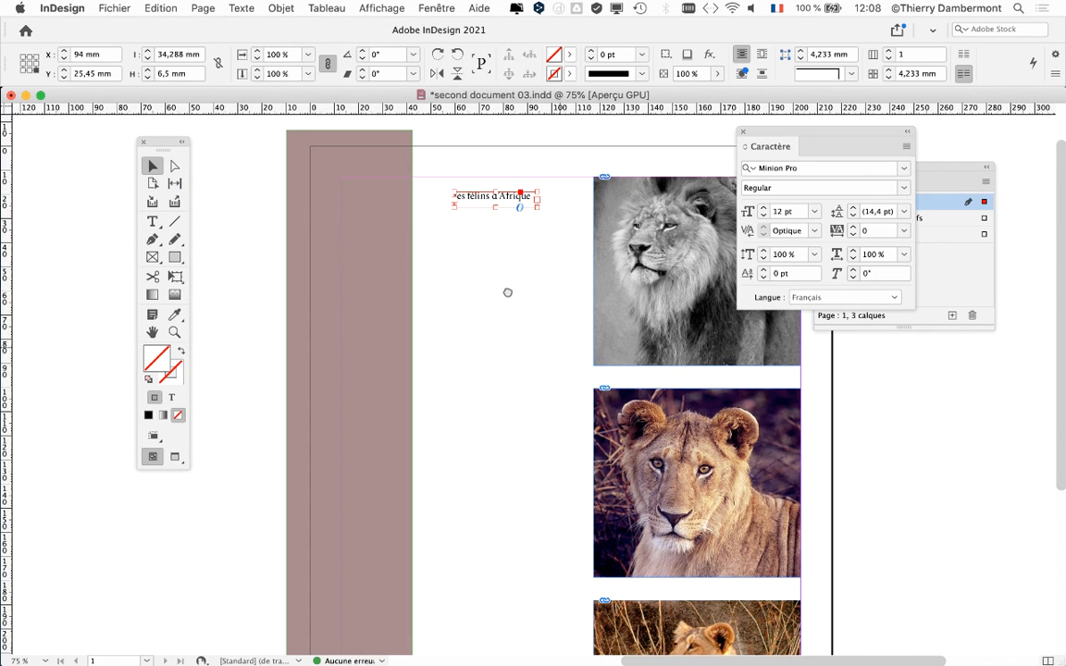
drag(768, 133, 969, 385)
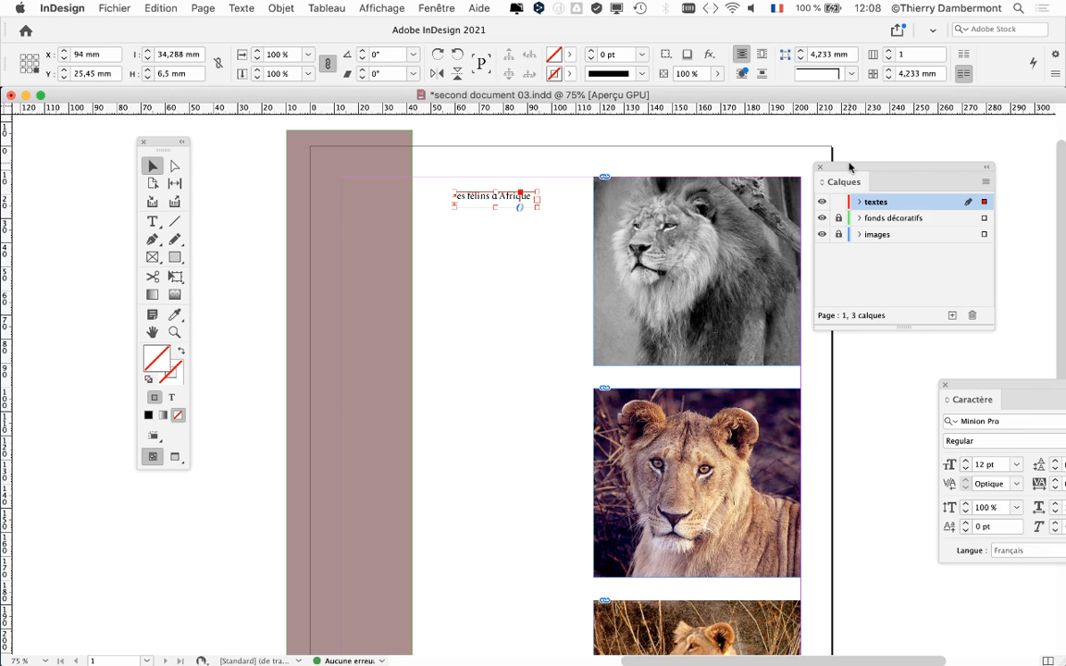